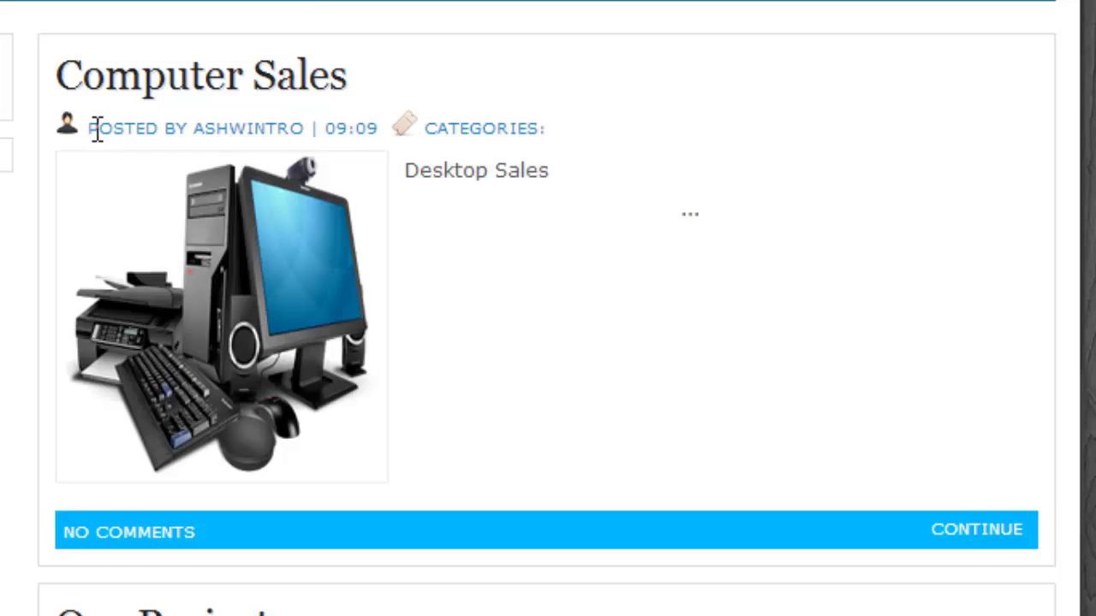
Open the Waves Developers blog's live template in the Edit HTML code editor
{"action": "left_click_drag", "start_coordinate": [90, 128], "coordinate": [580, 128]}
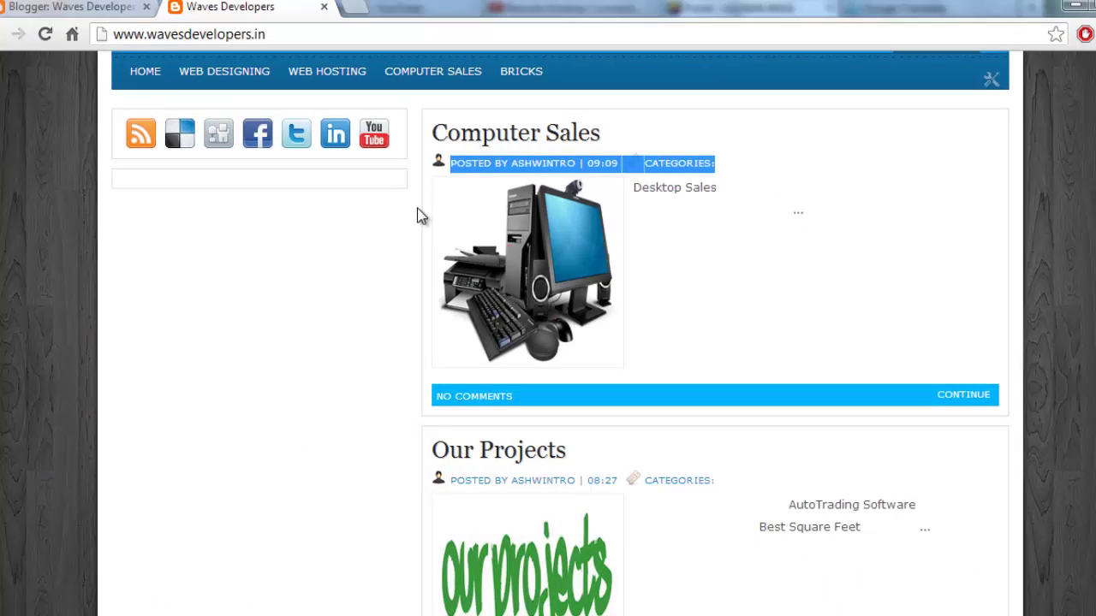
{"action": "left_click", "coordinate": [392, 210]}
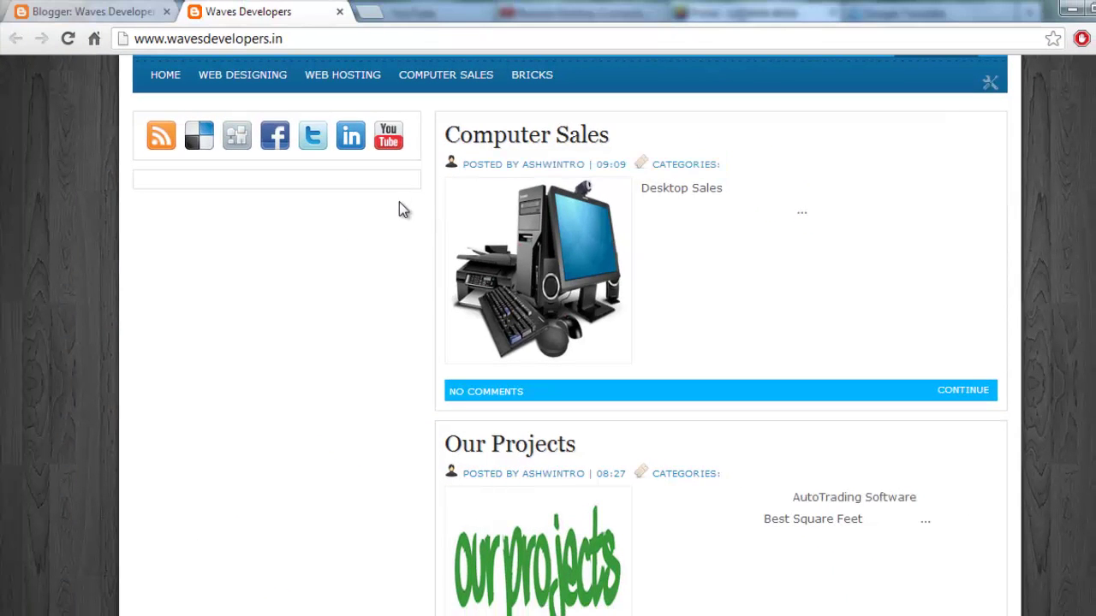
{"action": "left_click", "coordinate": [99, 15]}
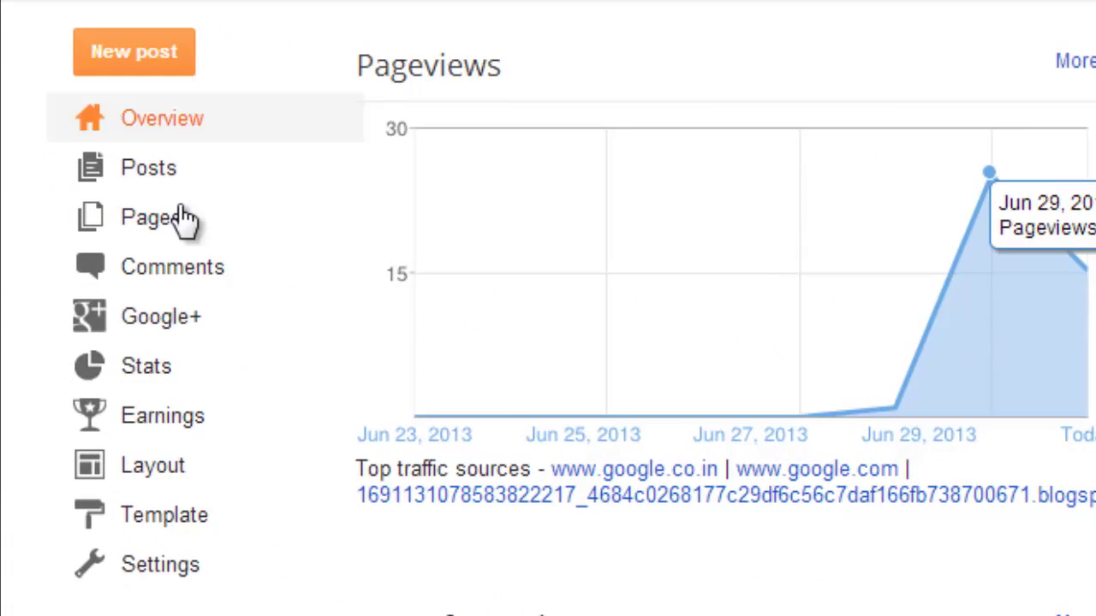
{"action": "left_click", "coordinate": [184, 519]}
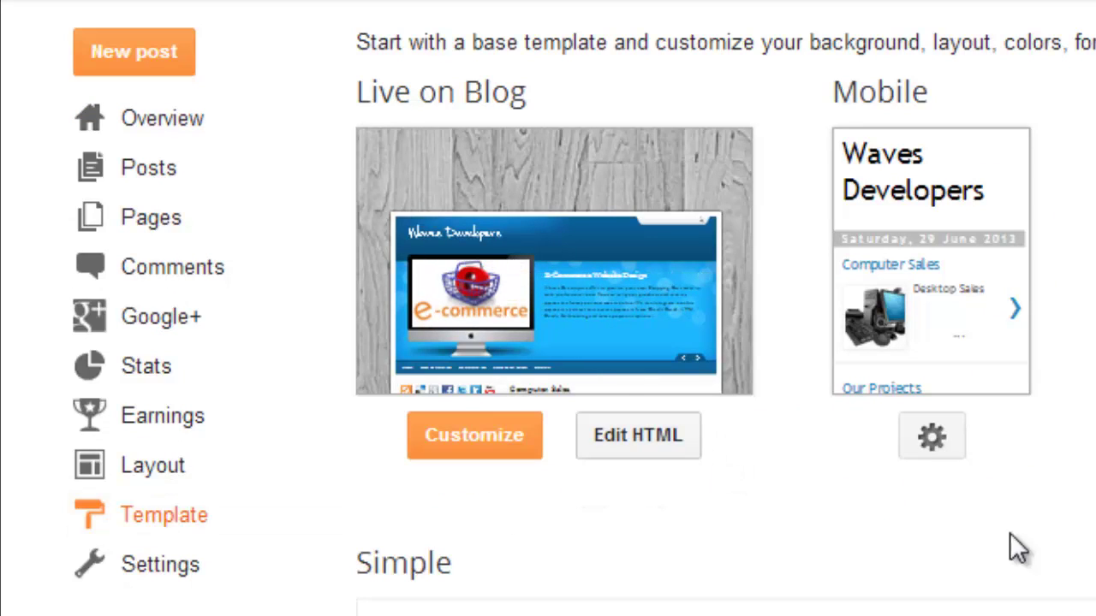
{"action": "left_click", "coordinate": [648, 447]}
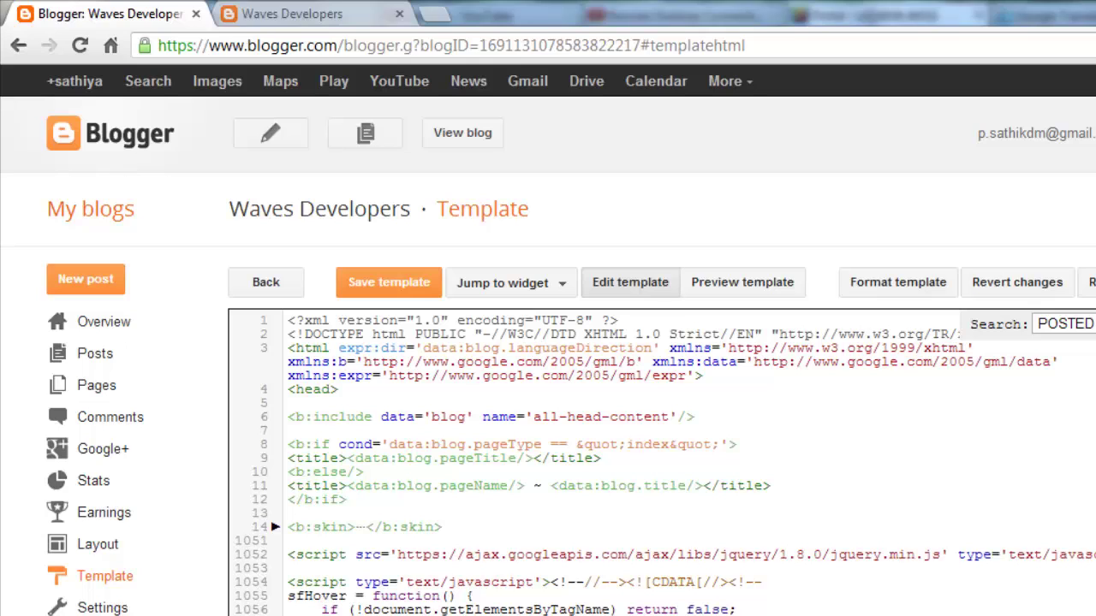
Copy 'POSTED BY' from the byline of a post on the live blog
{"action": "left_click", "coordinate": [302, 16]}
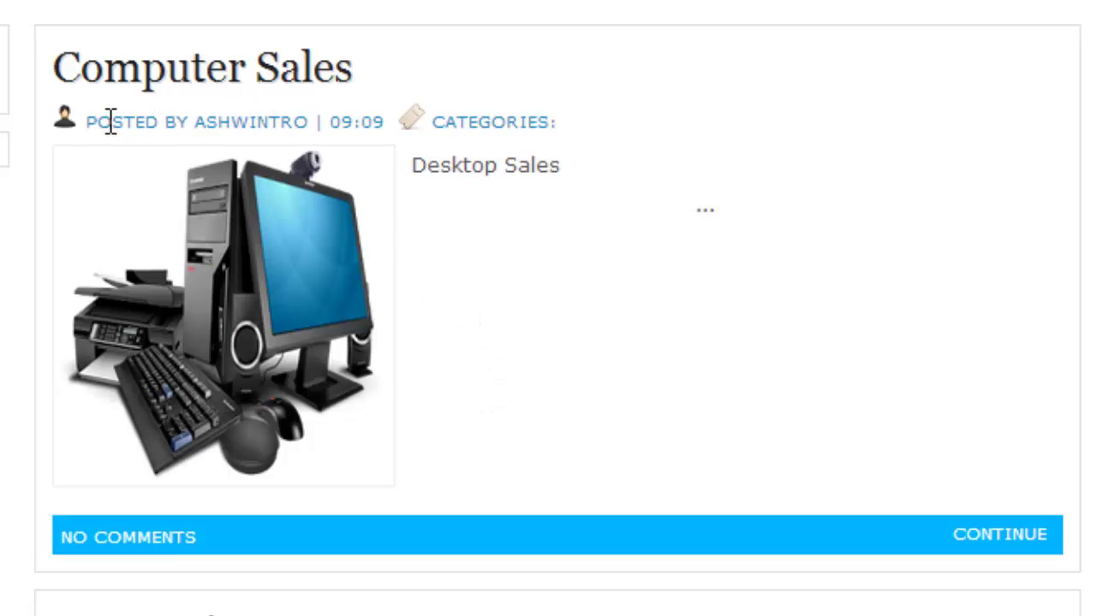
{"action": "left_click_drag", "start_coordinate": [111, 122], "coordinate": [191, 122]}
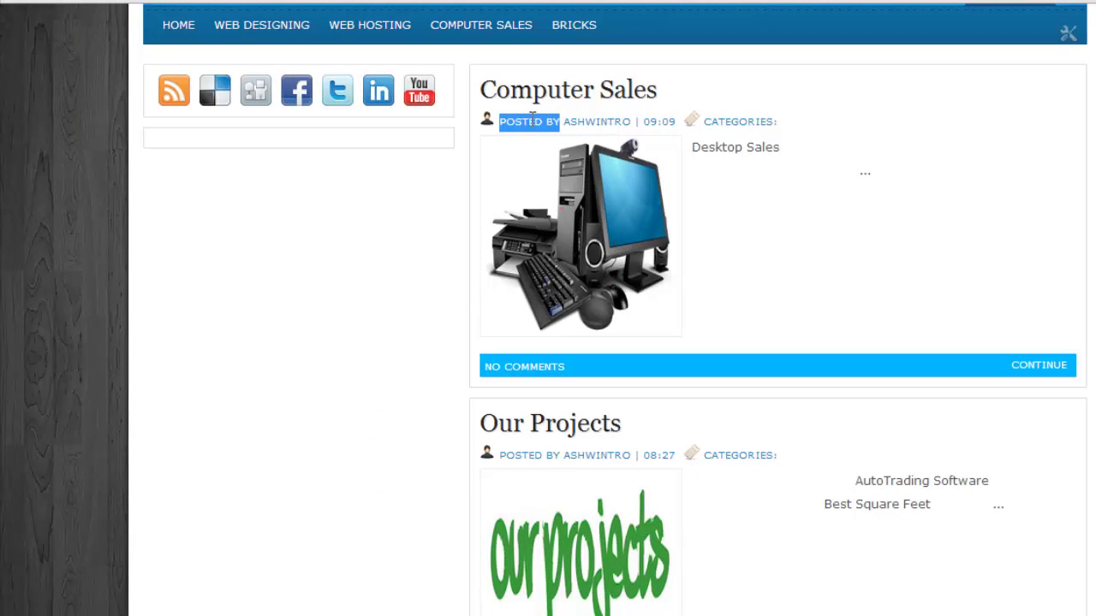
{"action": "right_click", "coordinate": [532, 120]}
{"action": "left_click", "coordinate": [604, 140]}
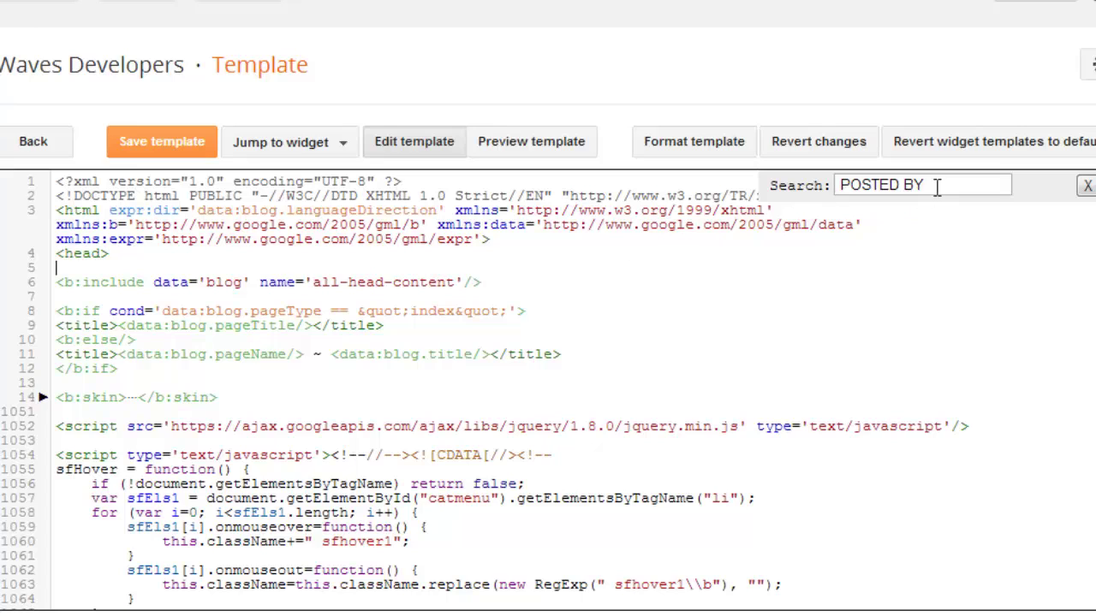
Paste 'POSTED BY' into the template editor's search box and run the search
{"action": "left_click_drag", "start_coordinate": [936, 187], "coordinate": [853, 188]}
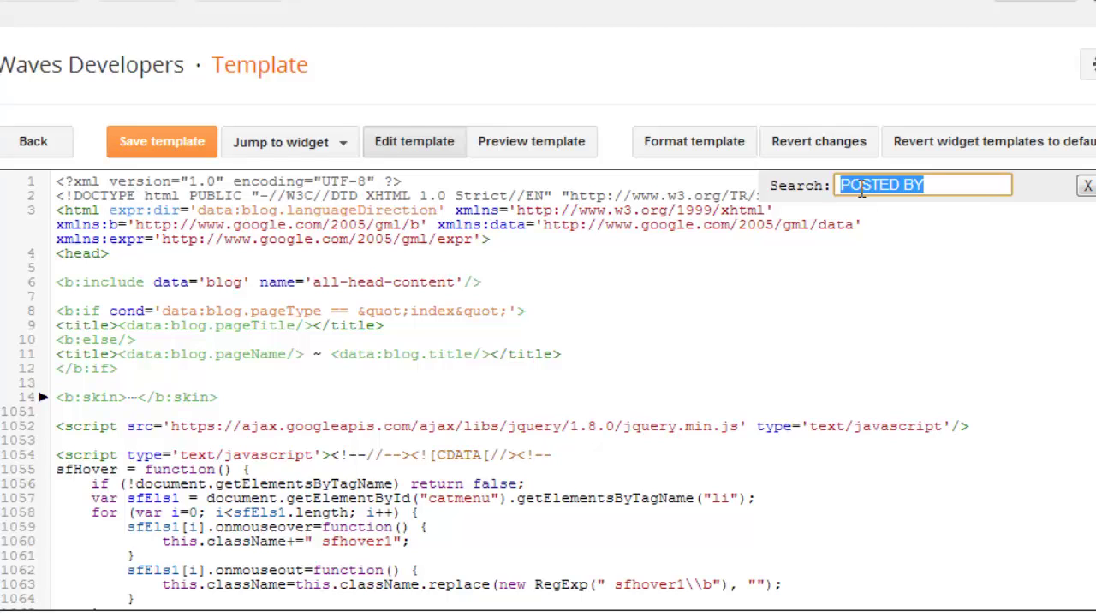
{"action": "right_click", "coordinate": [861, 192]}
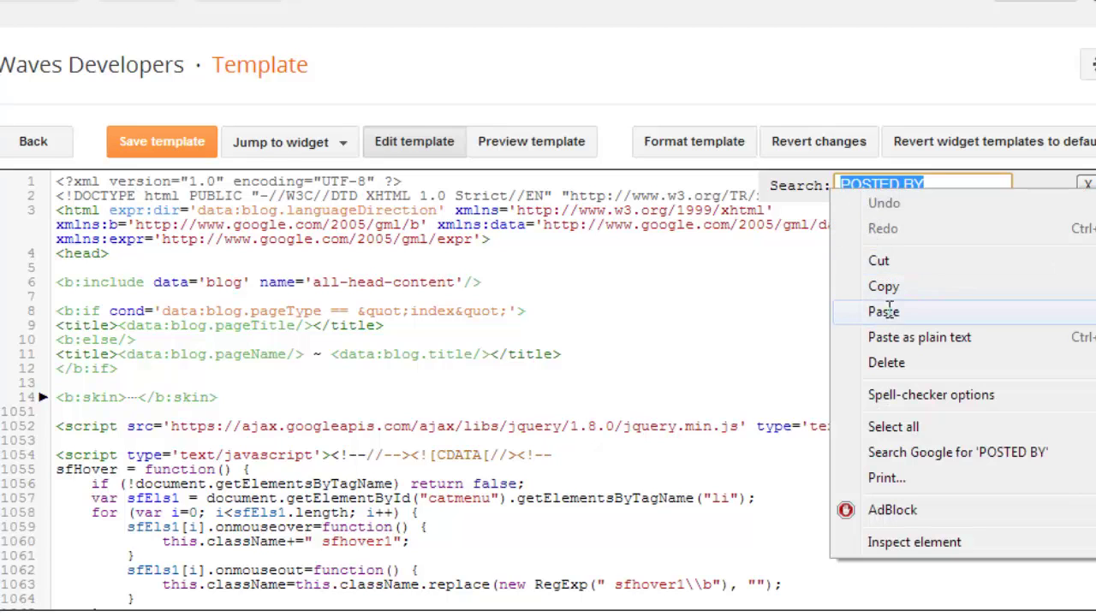
{"action": "left_click", "coordinate": [889, 310]}
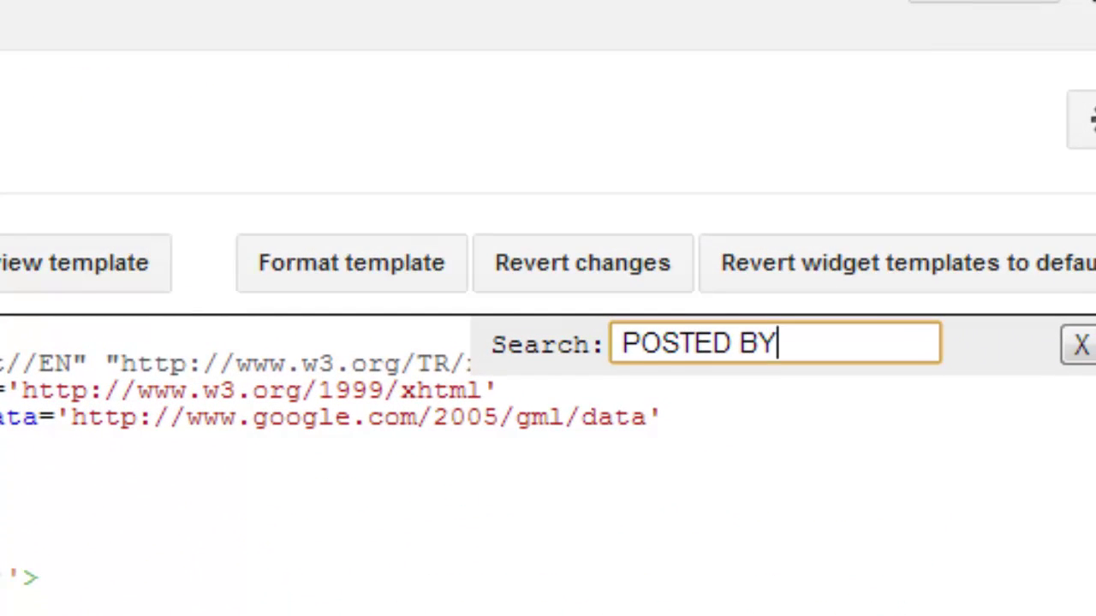
{"action": "key", "text": "Return"}
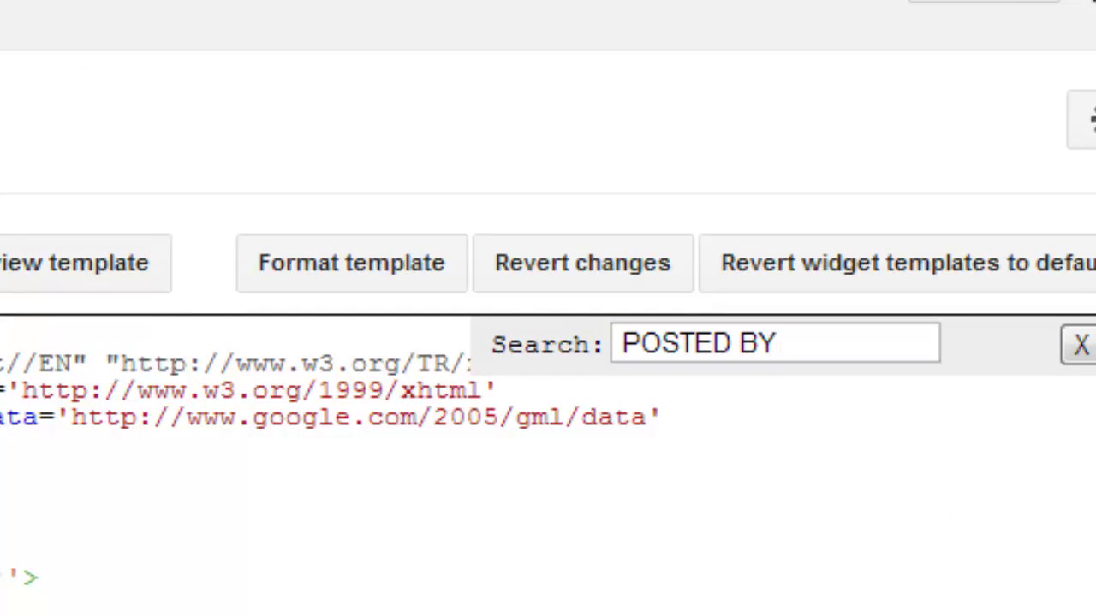
{"action": "key", "text": "ctrl+f"}
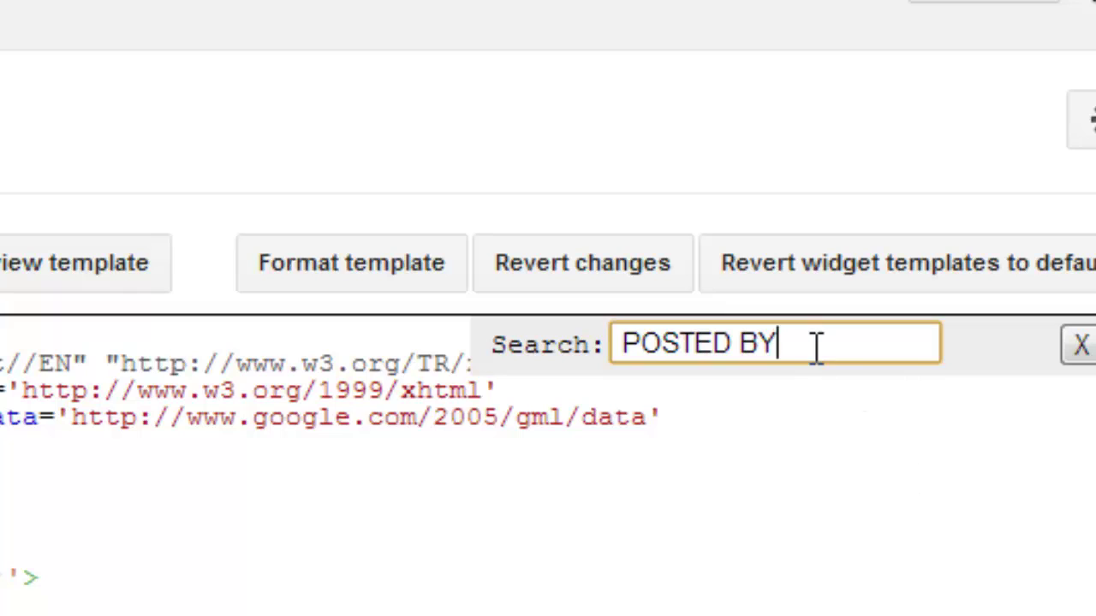
{"action": "key", "text": "Return"}
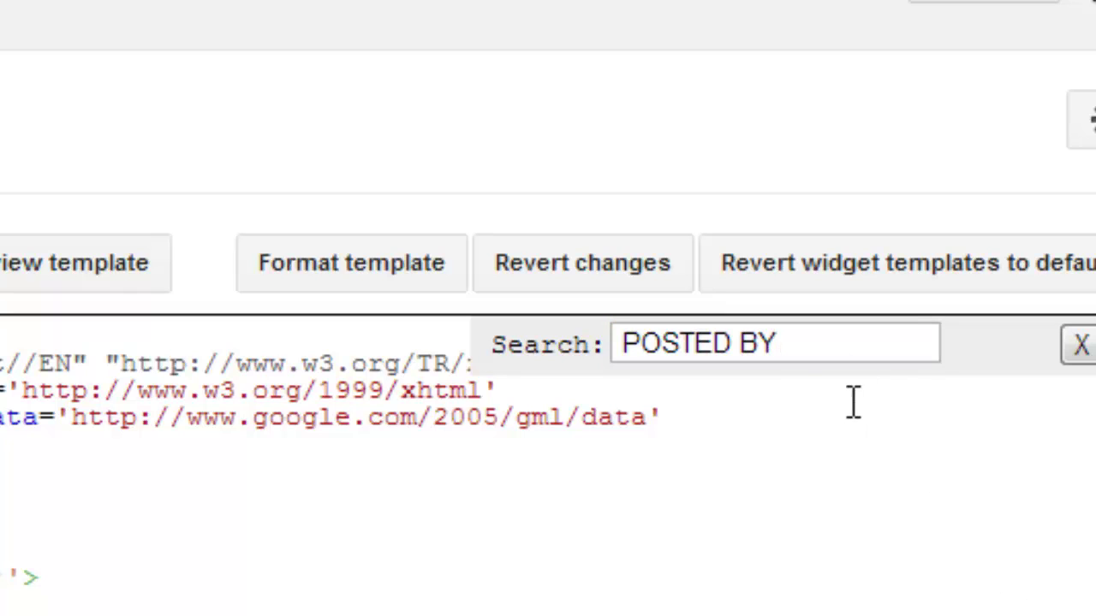
{"action": "left_click", "coordinate": [827, 346]}
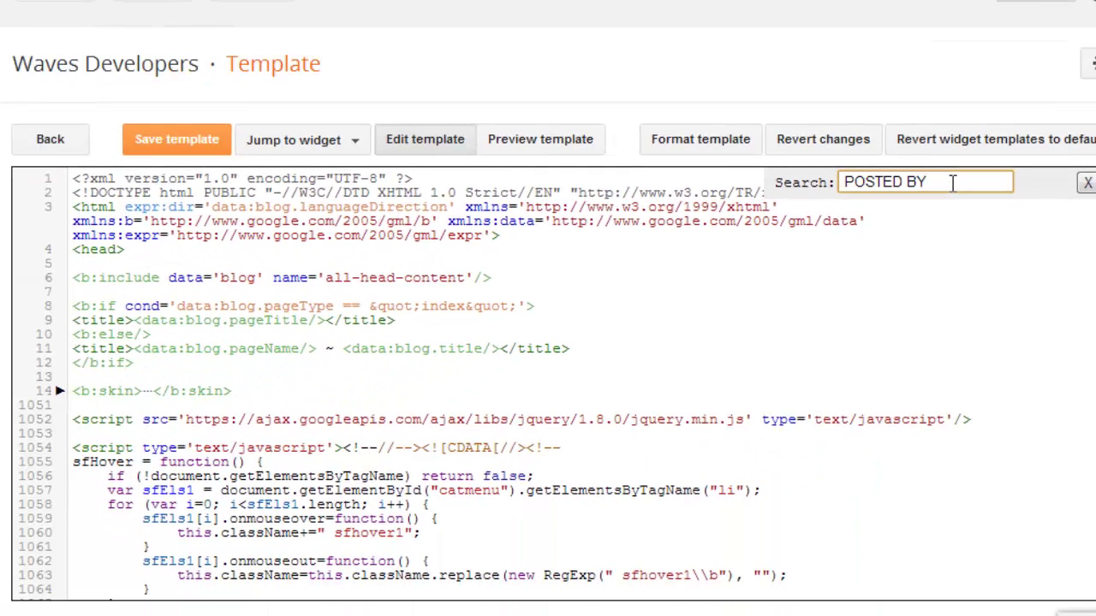
Jump to the 'Posted by' code on line 2067 of the template
{"action": "key", "text": "Return"}
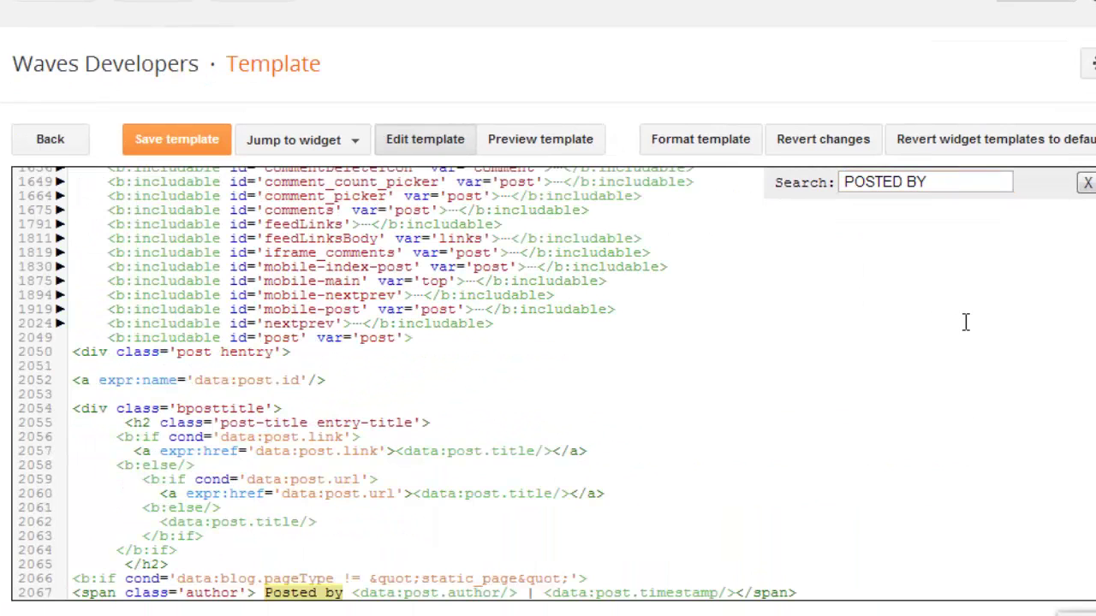
{"action": "scroll", "coordinate": [425, 314], "scroll_direction": "down", "scroll_amount": 2}
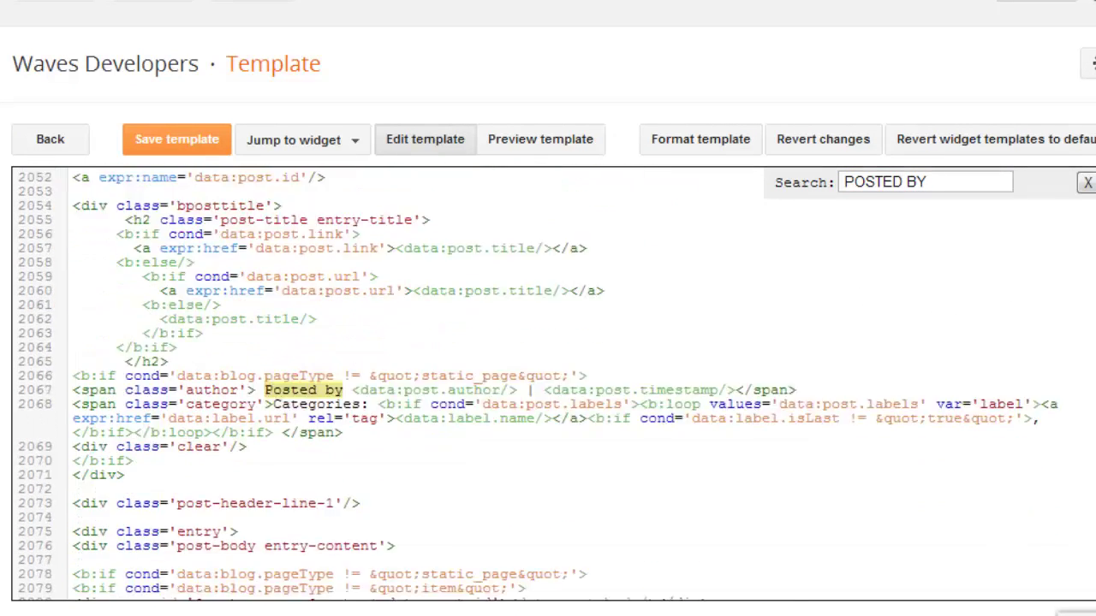
{"action": "scroll", "coordinate": [425, 314], "scroll_direction": "down", "scroll_amount": 1}
{"action": "scroll", "coordinate": [351, 301], "scroll_direction": "up", "scroll_amount": 1}
{"action": "left_click", "coordinate": [265, 392]}
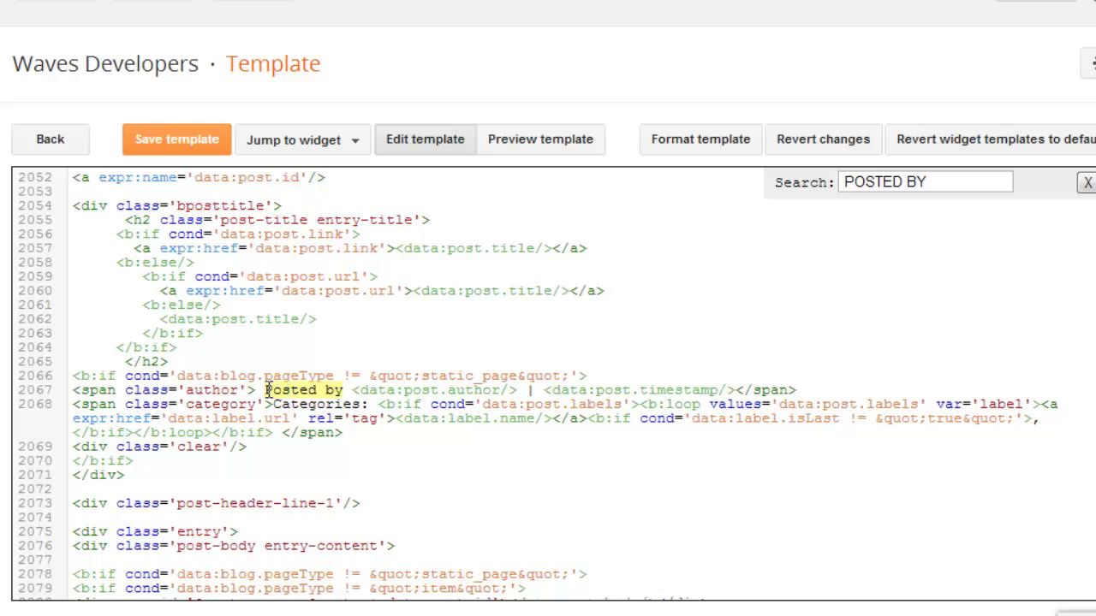
{"action": "left_click_drag", "start_coordinate": [265, 390], "coordinate": [346, 391]}
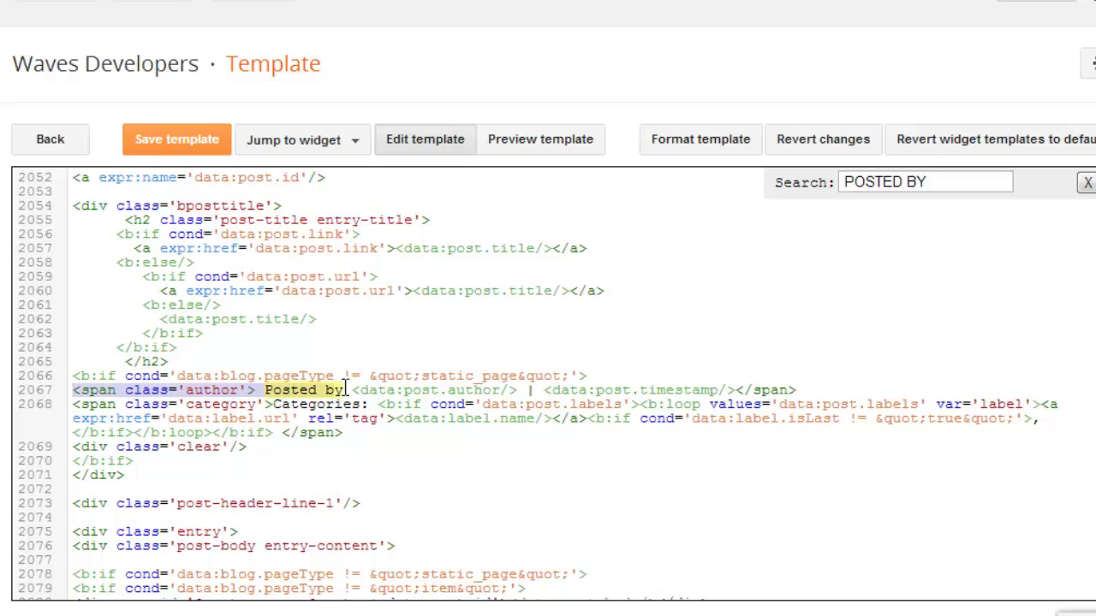
Select the author and categories span lines 2067–2068 through the closing span
{"action": "mouse_move", "coordinate": [73, 390]}
{"action": "left_mouse_down"}
{"action": "mouse_move", "coordinate": [807, 387]}
{"action": "mouse_move", "coordinate": [385, 409]}
{"action": "left_mouse_up"}
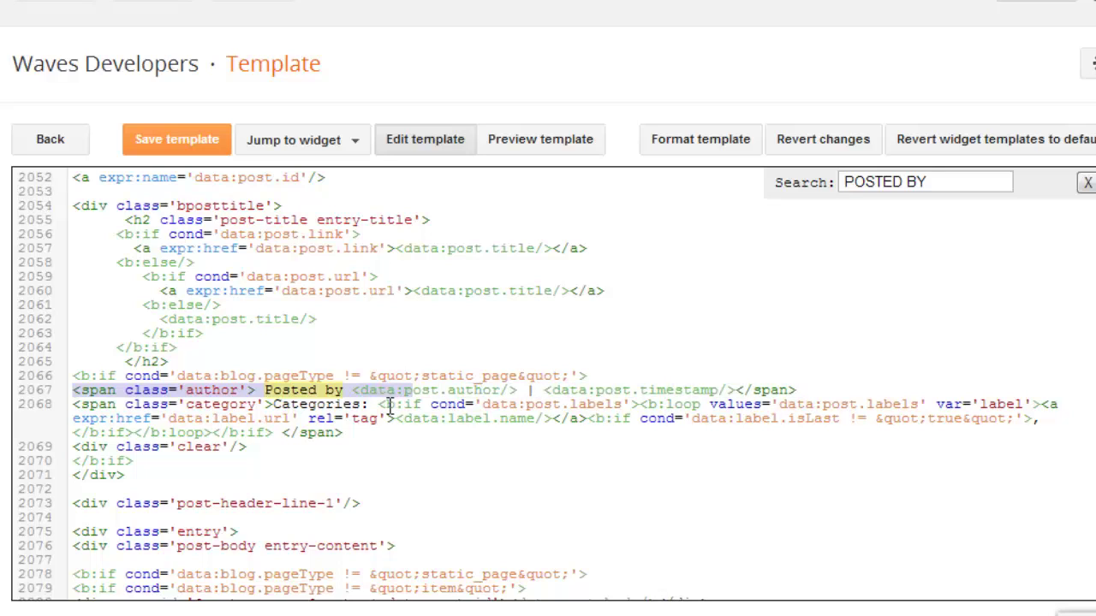
{"action": "left_click_drag", "start_coordinate": [385, 409], "coordinate": [404, 409]}
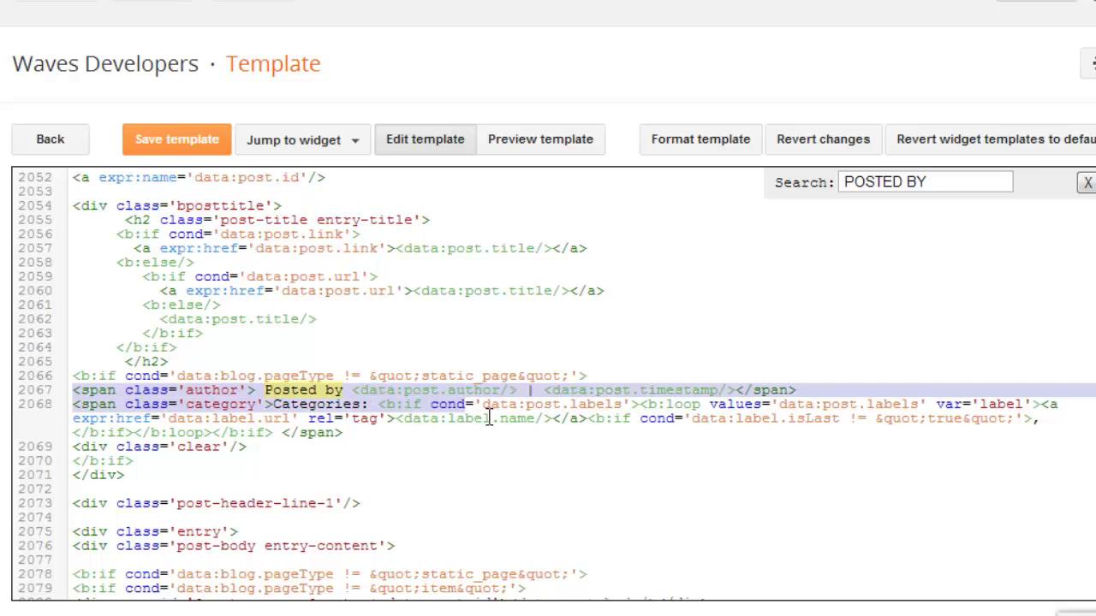
{"action": "left_click_drag", "start_coordinate": [405, 408], "coordinate": [734, 426]}
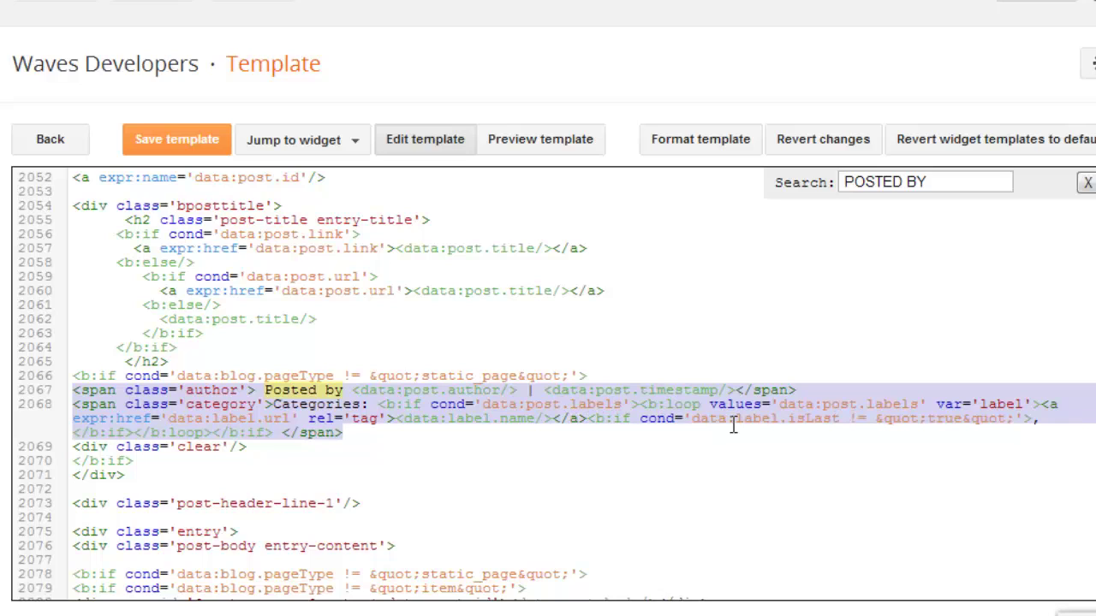
{"action": "left_click_drag", "start_coordinate": [733, 425], "coordinate": [444, 404]}
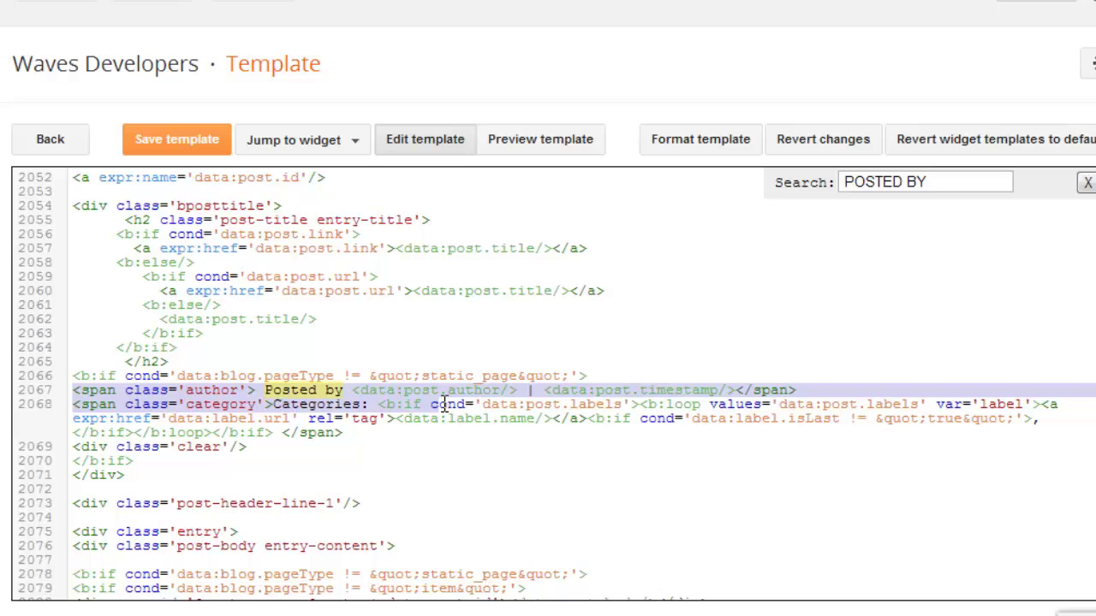
{"action": "mouse_move", "coordinate": [444, 404]}
{"action": "left_mouse_down"}
{"action": "mouse_move", "coordinate": [741, 417]}
{"action": "mouse_move", "coordinate": [702, 419]}
{"action": "mouse_move", "coordinate": [1000, 418]}
{"action": "mouse_move", "coordinate": [1042, 405]}
{"action": "left_mouse_up"}
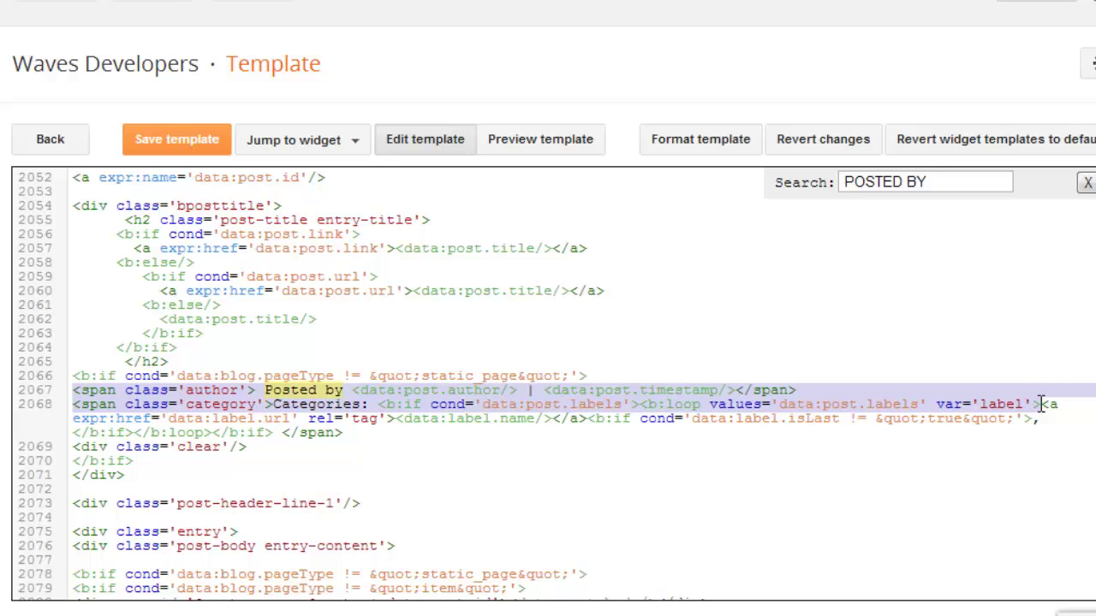
{"action": "mouse_move", "coordinate": [1042, 404]}
{"action": "left_mouse_down"}
{"action": "mouse_move", "coordinate": [322, 452]}
{"action": "mouse_move", "coordinate": [359, 437]}
{"action": "left_mouse_up"}
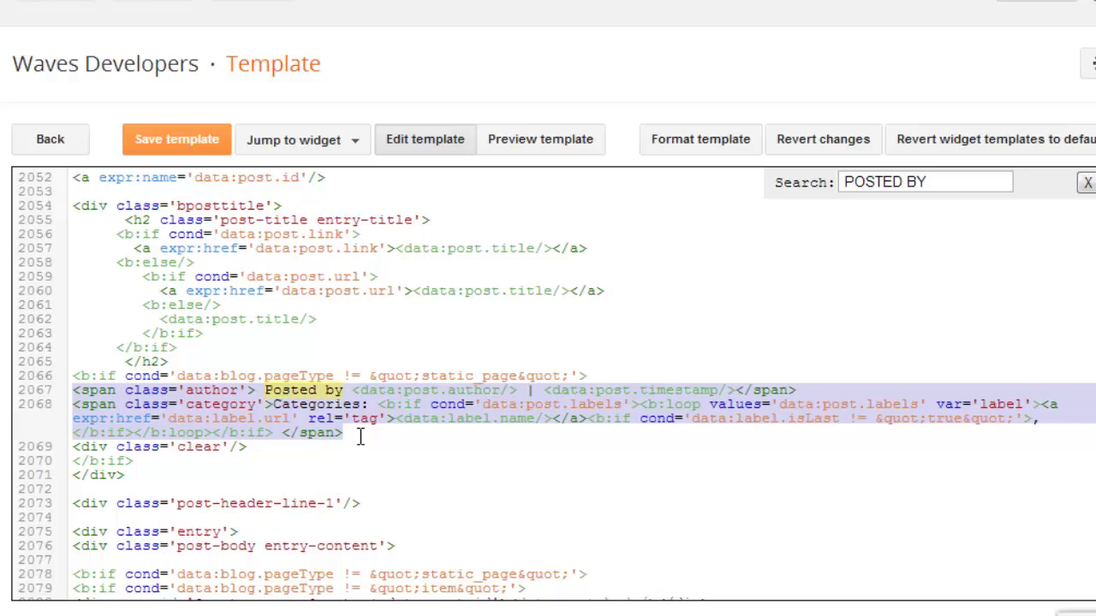
Delete the selected author and categories span lines and save the template
{"action": "key", "text": "Delete"}
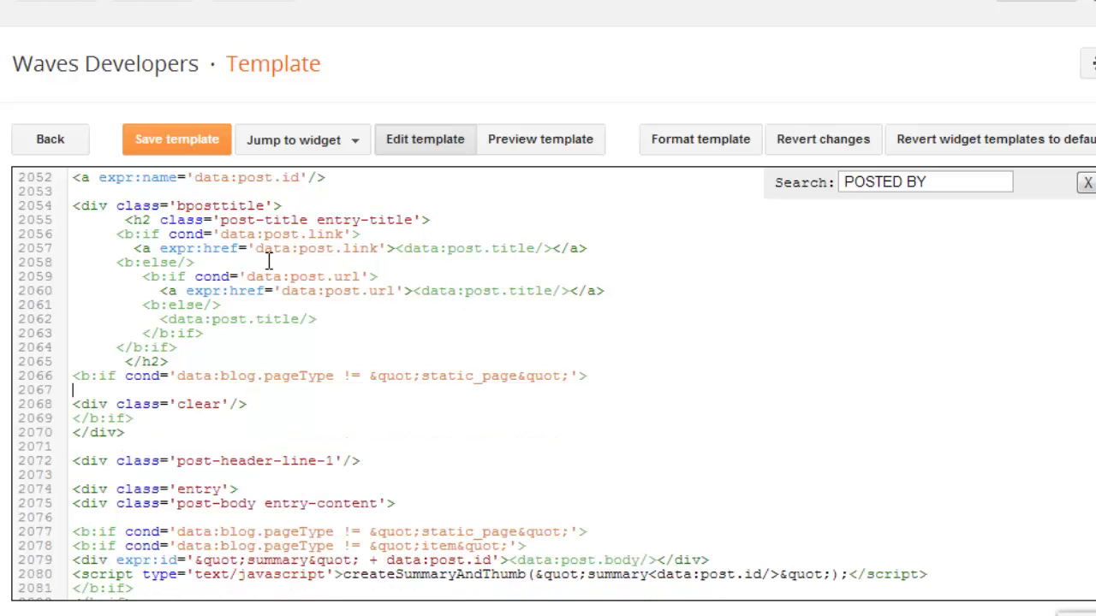
{"action": "left_click", "coordinate": [181, 147]}
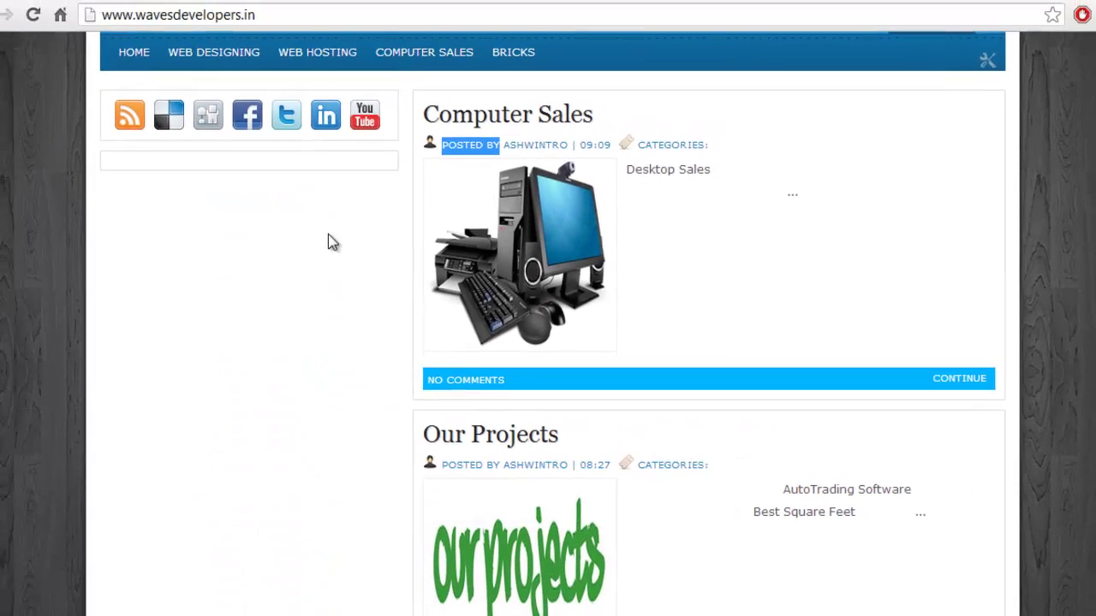
Reload the live blog page to check that the post bylines are gone
{"action": "right_click", "coordinate": [336, 204]}
{"action": "left_click", "coordinate": [380, 256]}
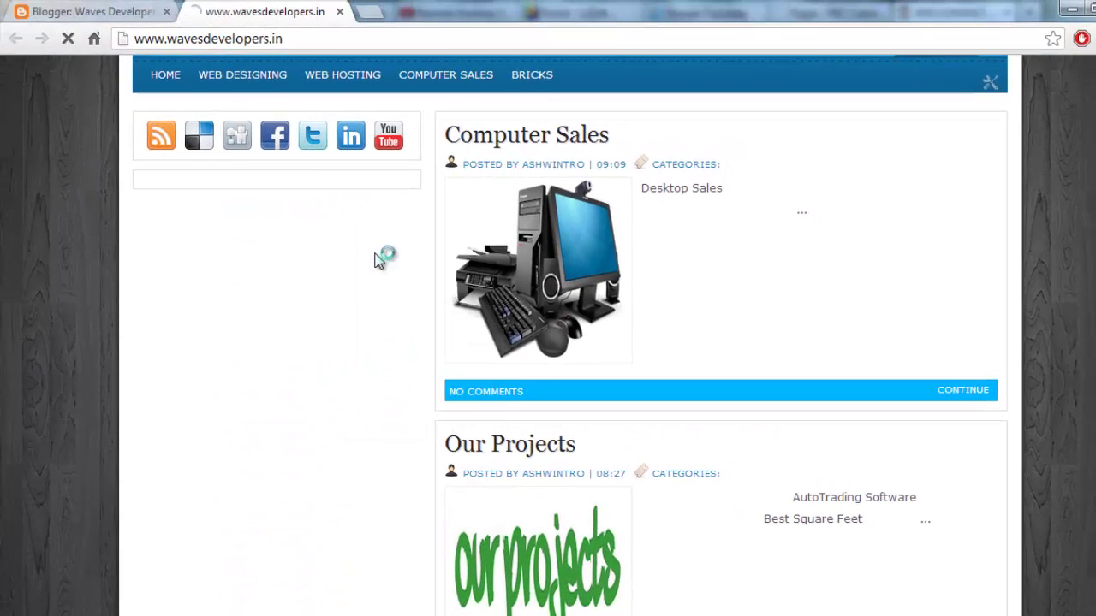